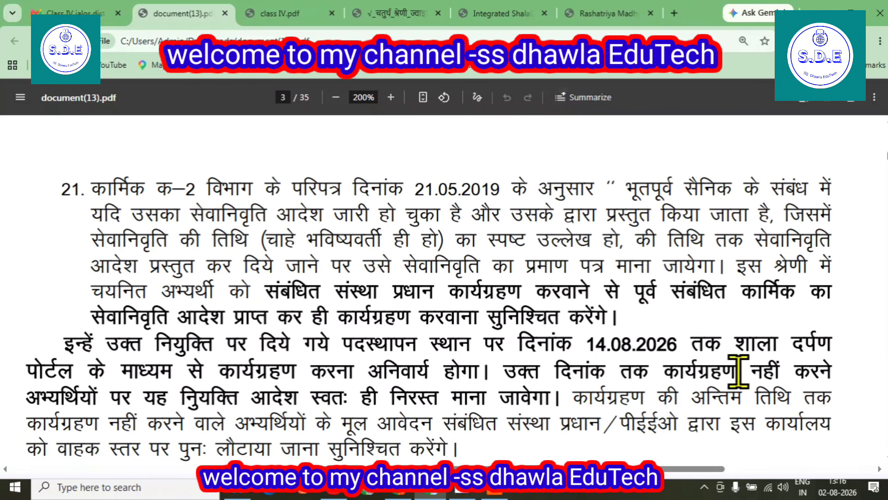
Step: Highlight the appointment order's lines on joining through the Shala Darpan portal
{"action": "left_click_drag", "start_coordinate": [733, 345], "coordinate": [836, 348]}
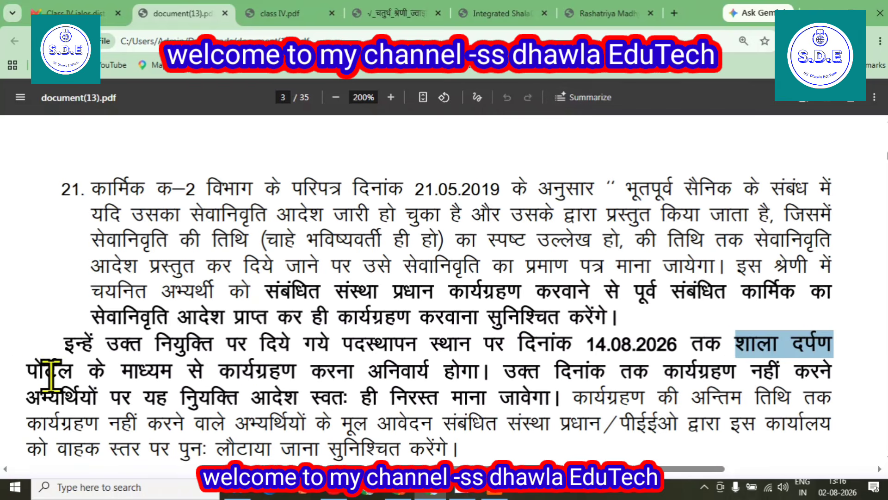
{"action": "left_click_drag", "start_coordinate": [51, 374], "coordinate": [462, 374]}
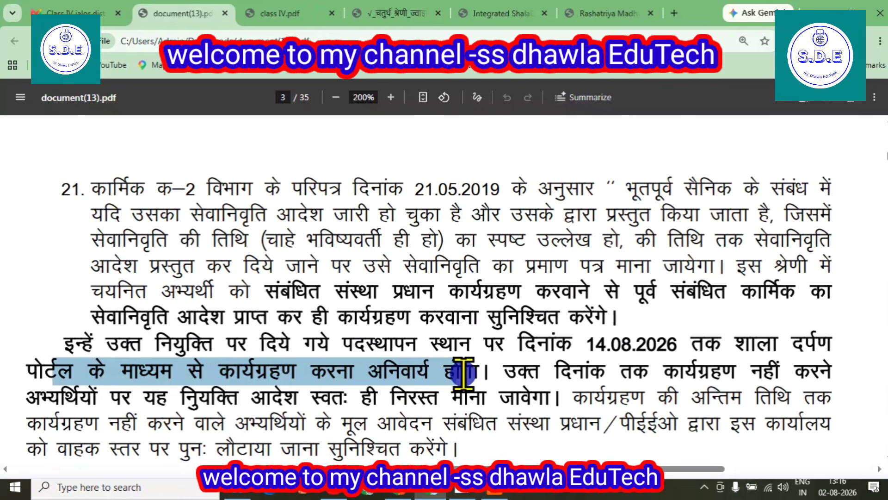
{"action": "triple_click", "coordinate": [474, 372]}
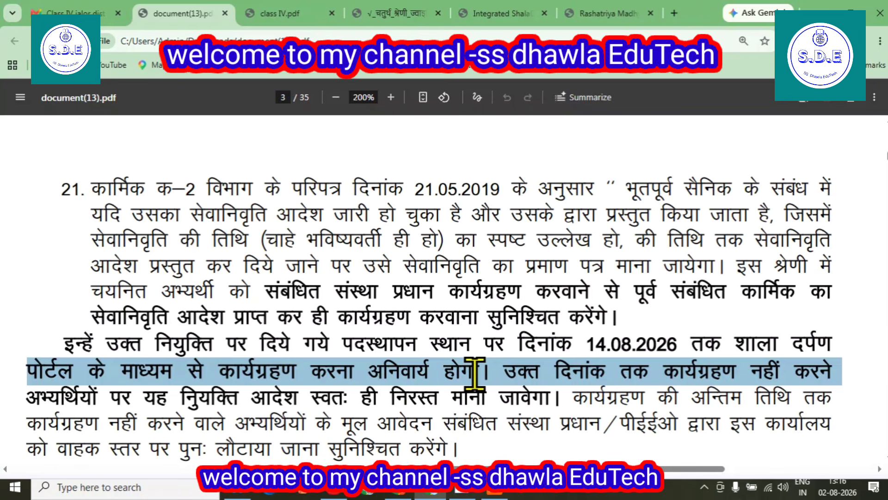
Step: Look over the Integrated ShalaDarpan home page and its school management portals
{"action": "left_click", "coordinate": [509, 14]}
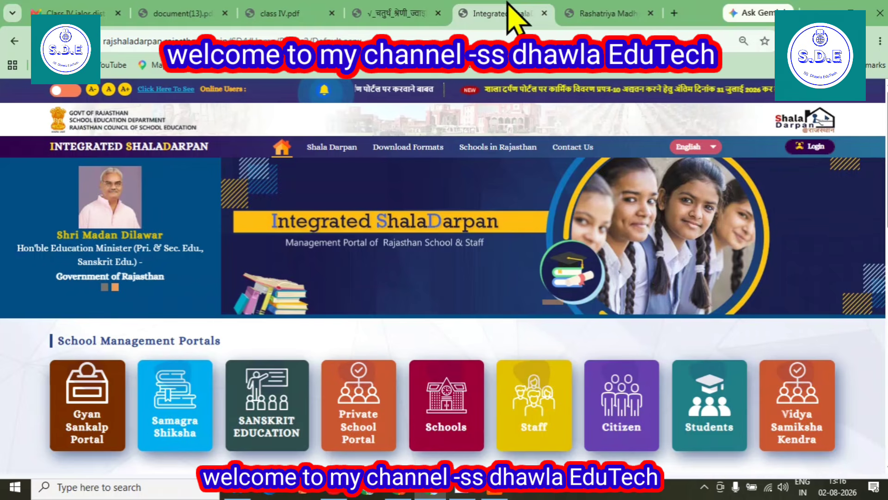
{"action": "scroll", "coordinate": [333, 388], "scroll_direction": "down", "scroll_amount": 5}
{"action": "scroll", "coordinate": [326, 391], "scroll_direction": "up", "scroll_amount": 5}
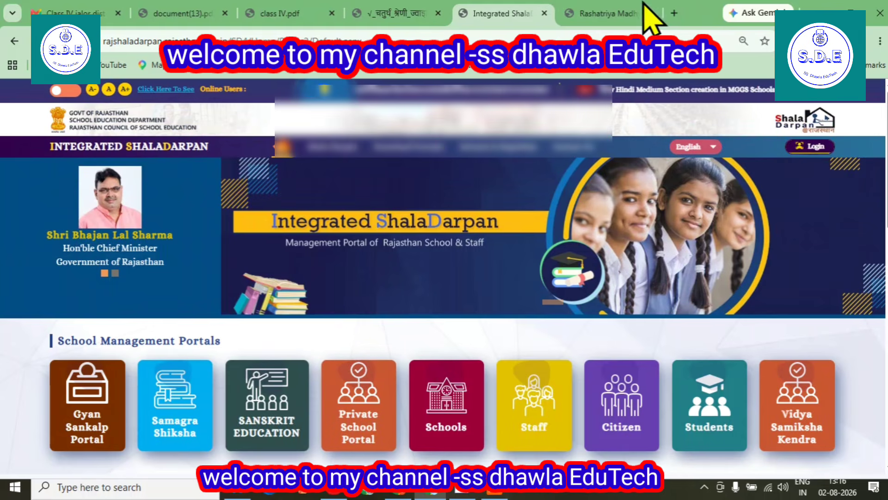
Step: In the logged-in school account, open the employee joining form कार्मिक कार्यग्रहण (3ए)
{"action": "left_click", "coordinate": [617, 7]}
{"action": "scroll", "coordinate": [516, 284], "scroll_direction": "up", "scroll_amount": 2}
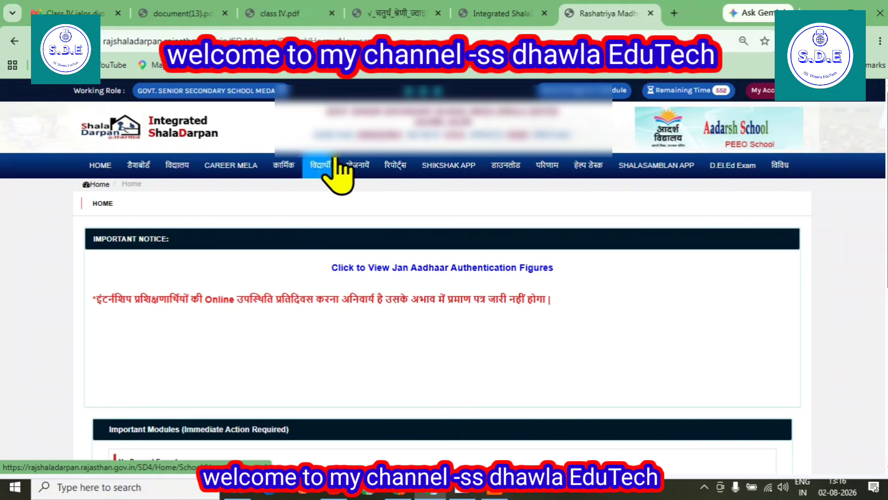
{"action": "left_click", "coordinate": [292, 167]}
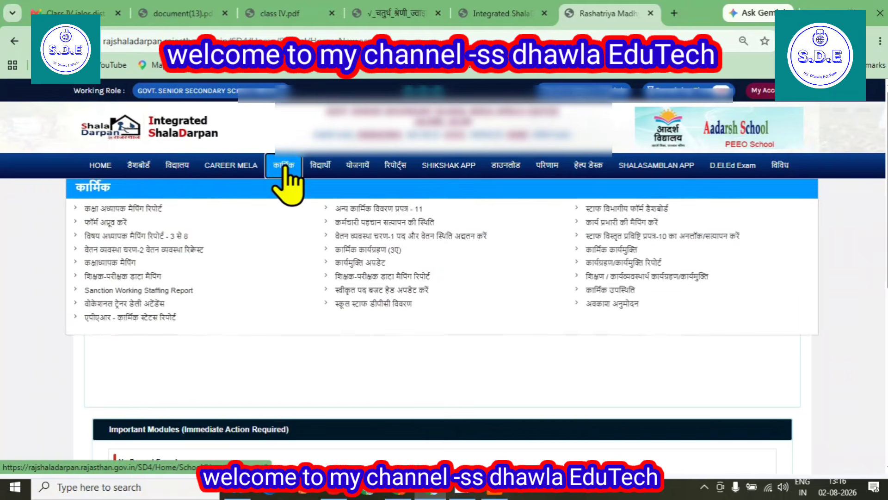
{"action": "scroll", "coordinate": [308, 192], "scroll_direction": "down", "scroll_amount": 2}
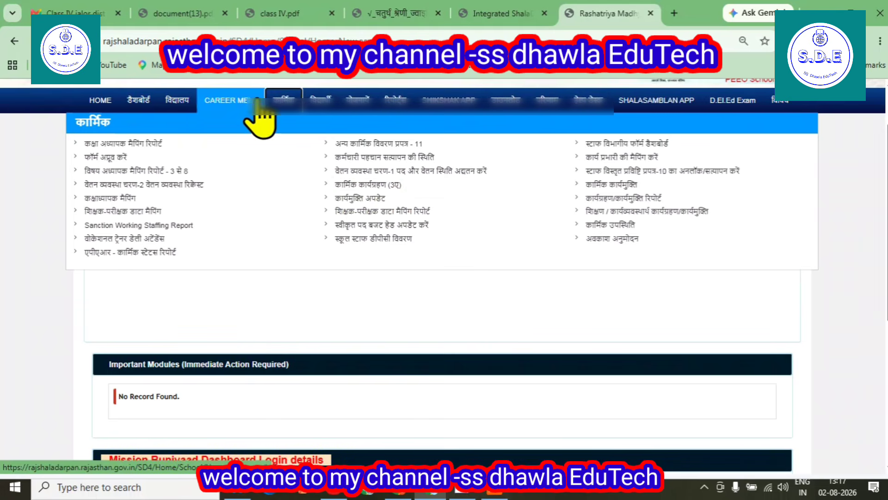
{"action": "left_click", "coordinate": [359, 184]}
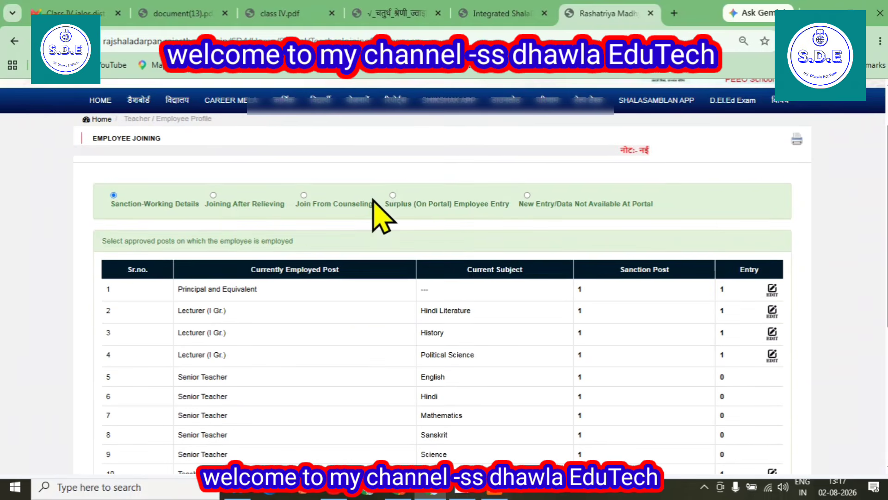
Step: Review the Sanction-Working Details table for sanctioned posts and entries, down to the Class IV row
{"action": "scroll", "coordinate": [394, 227], "scroll_direction": "down", "scroll_amount": 1}
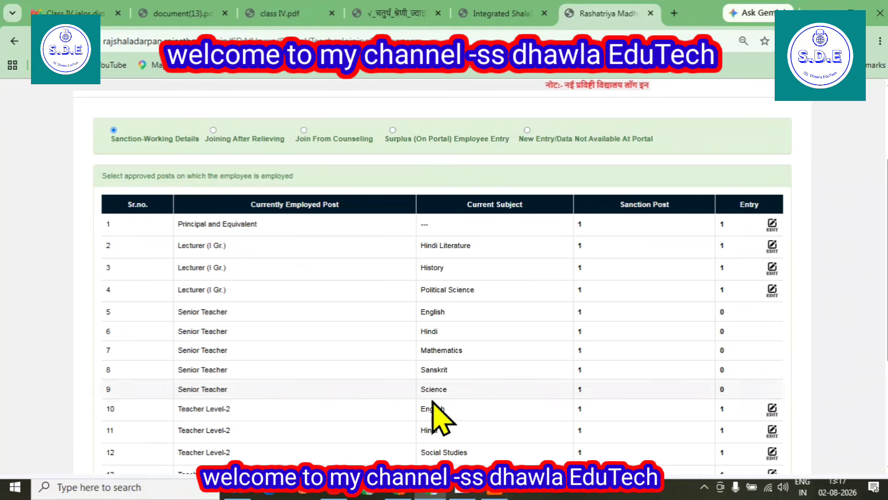
{"action": "scroll", "coordinate": [430, 402], "scroll_direction": "down", "scroll_amount": 1}
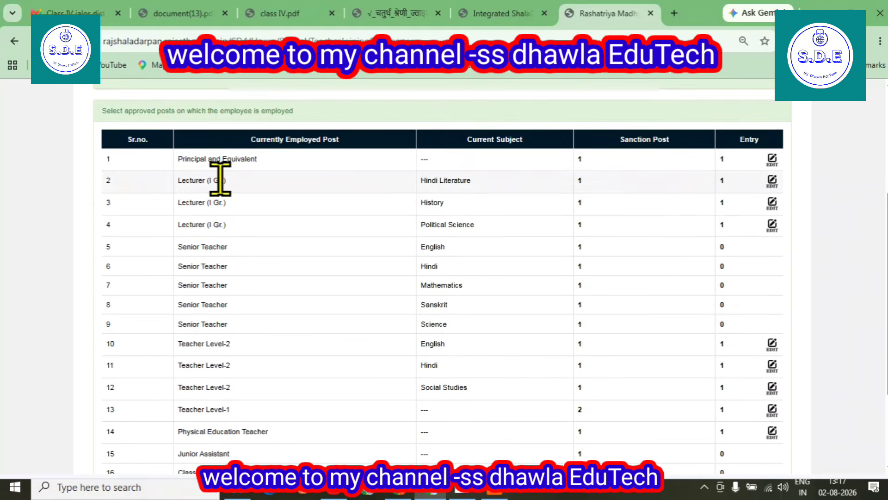
{"action": "scroll", "coordinate": [229, 324], "scroll_direction": "down", "scroll_amount": 3}
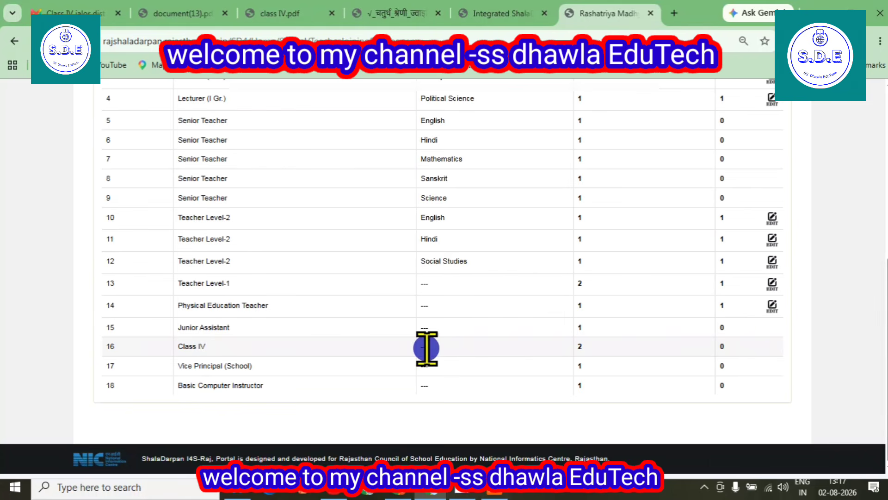
{"action": "scroll", "coordinate": [594, 345], "scroll_direction": "up", "scroll_amount": 1}
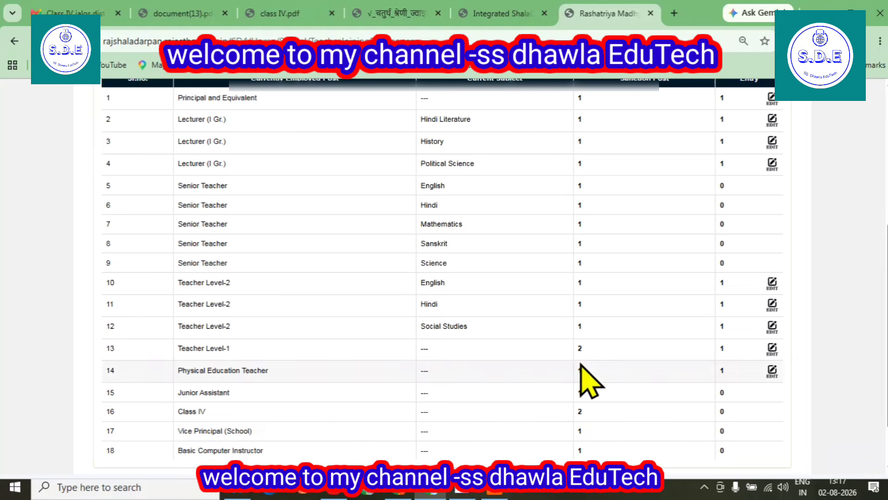
Step: Check the Joining After Relieving, Join From Counseling, Surplus and New Entry options for employee records
{"action": "scroll", "coordinate": [581, 365], "scroll_direction": "up", "scroll_amount": 3}
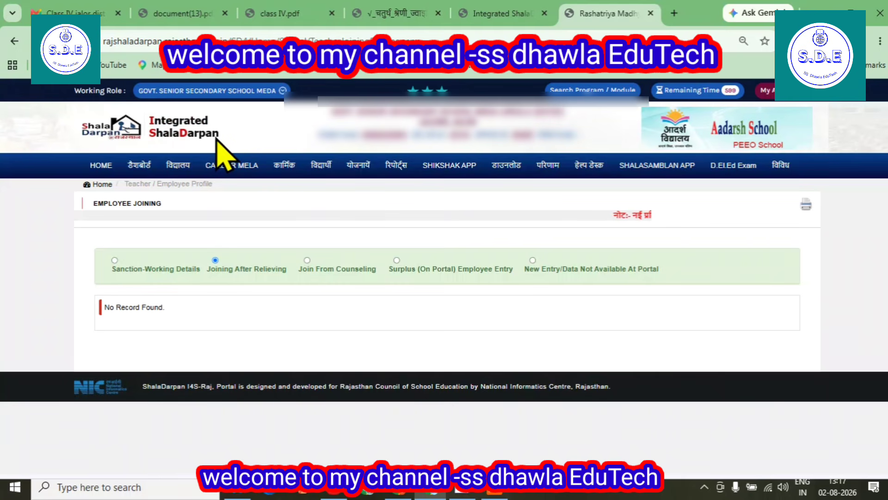
{"action": "left_click", "coordinate": [307, 260]}
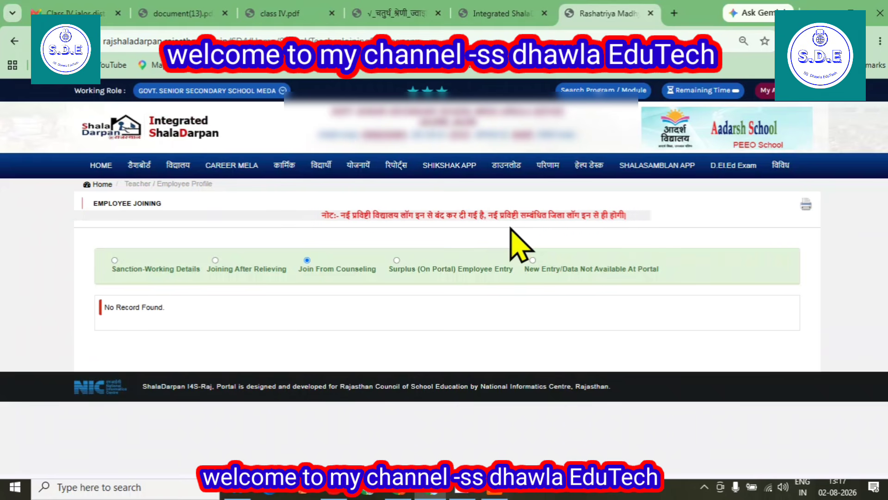
{"action": "left_click", "coordinate": [397, 261]}
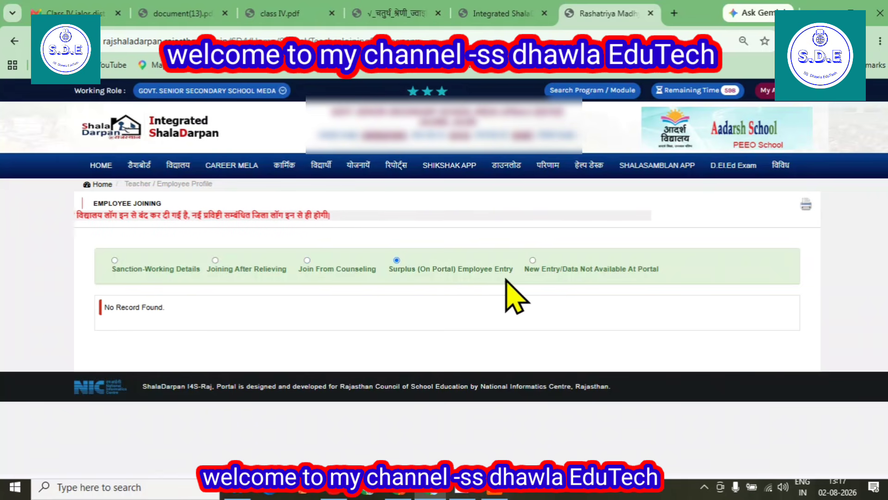
{"action": "left_click", "coordinate": [530, 265]}
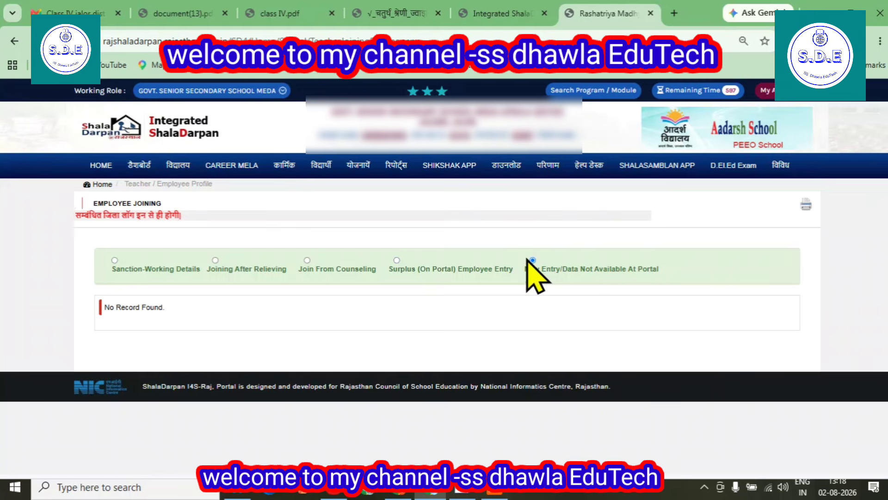
{"action": "left_click", "coordinate": [308, 261]}
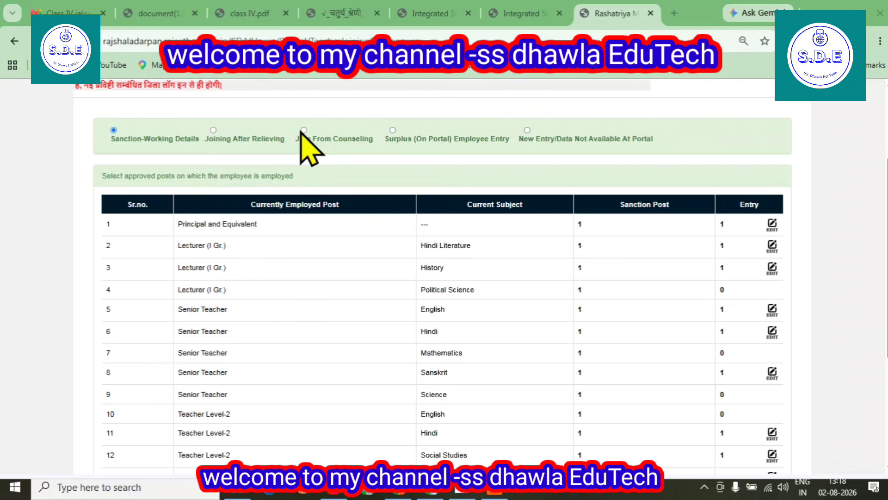
Step: List the employees under Join From Counseling and open the joining form of the female candidate in the second row
{"action": "left_click", "coordinate": [215, 128]}
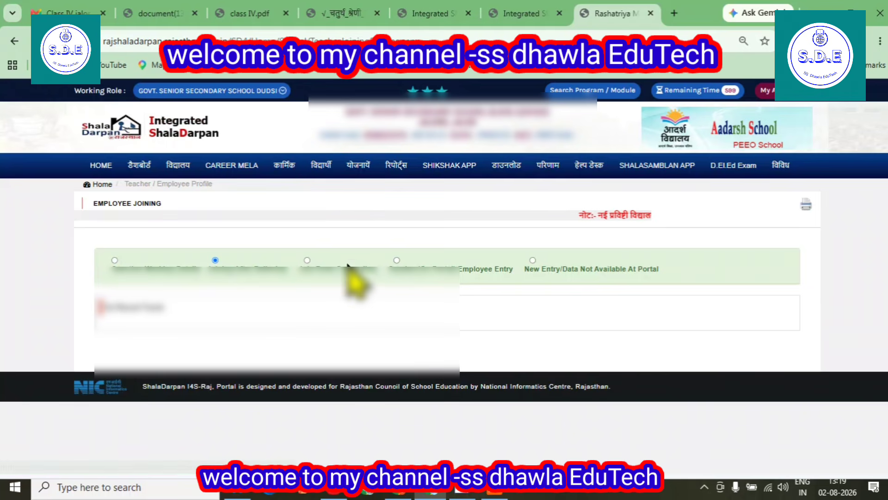
{"action": "left_click", "coordinate": [307, 261]}
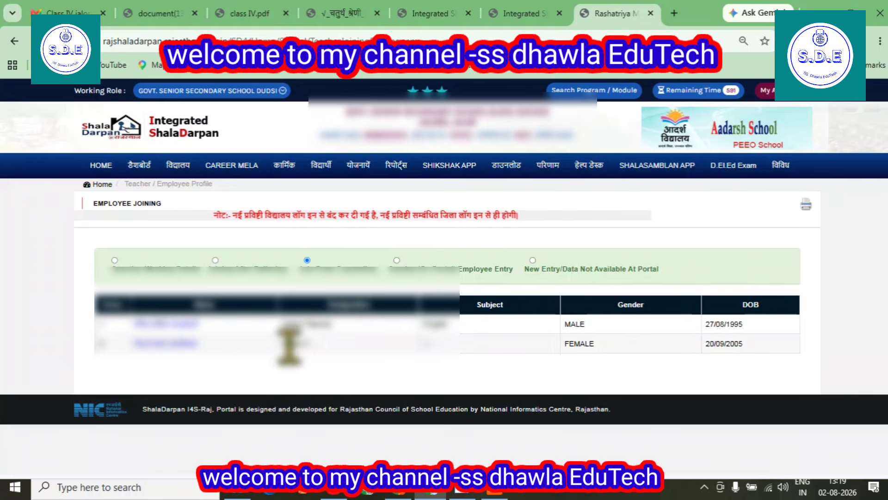
{"action": "left_click_drag", "start_coordinate": [283, 344], "coordinate": [331, 341]}
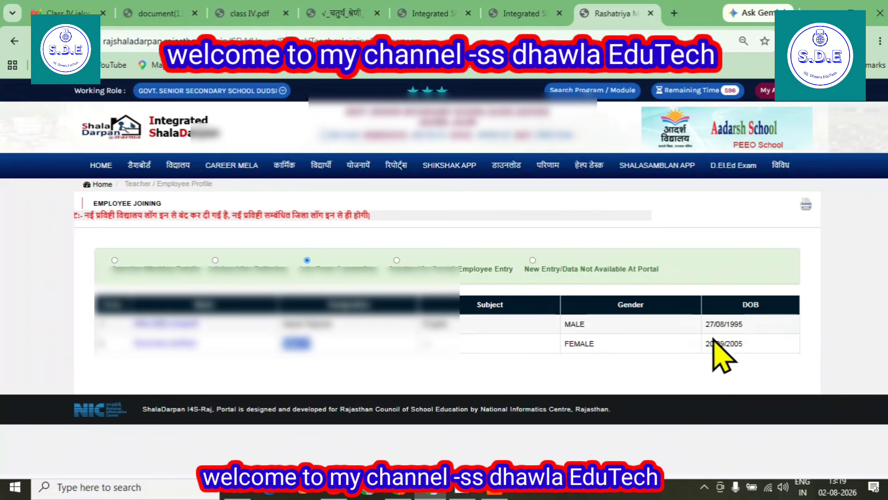
{"action": "left_click_drag", "start_coordinate": [703, 345], "coordinate": [748, 346]}
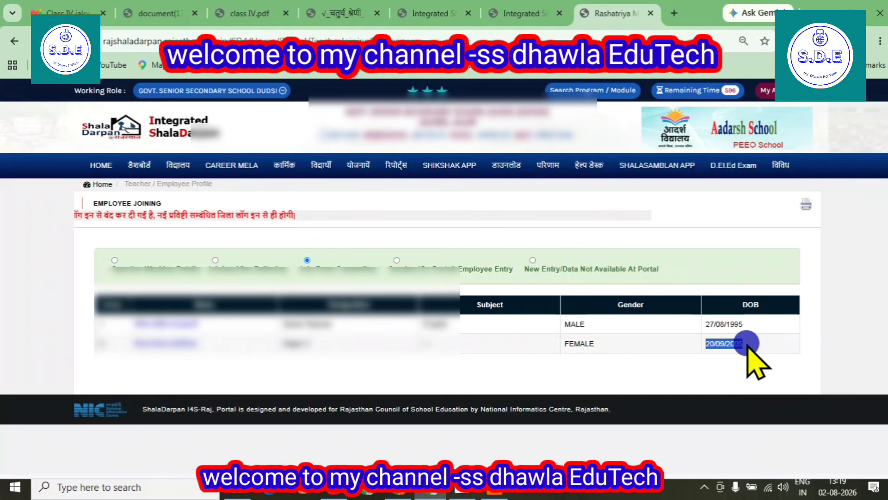
{"action": "left_click", "coordinate": [152, 348]}
{"action": "scroll", "coordinate": [454, 274], "scroll_direction": "down", "scroll_amount": 3}
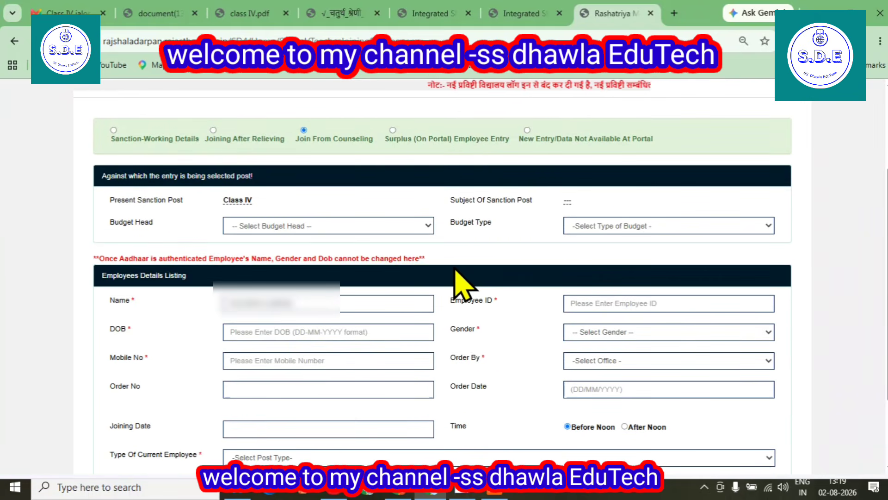
{"action": "scroll", "coordinate": [416, 259], "scroll_direction": "up", "scroll_amount": 1}
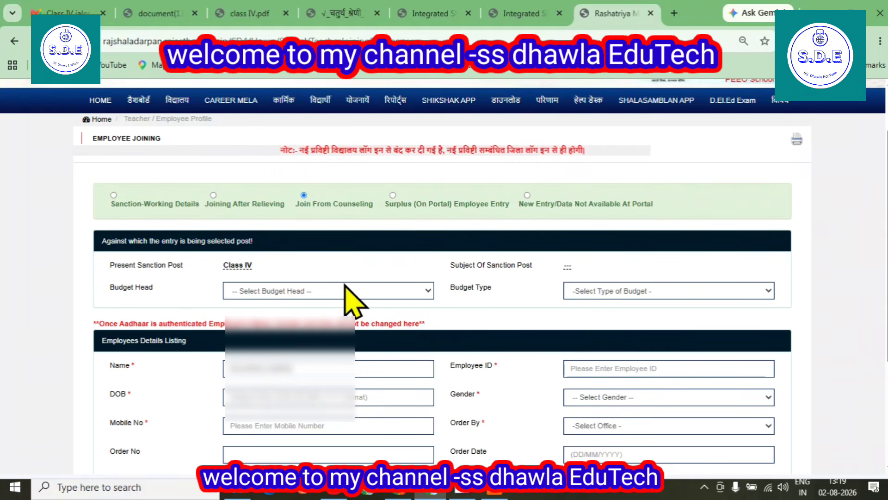
{"action": "left_click", "coordinate": [305, 290]}
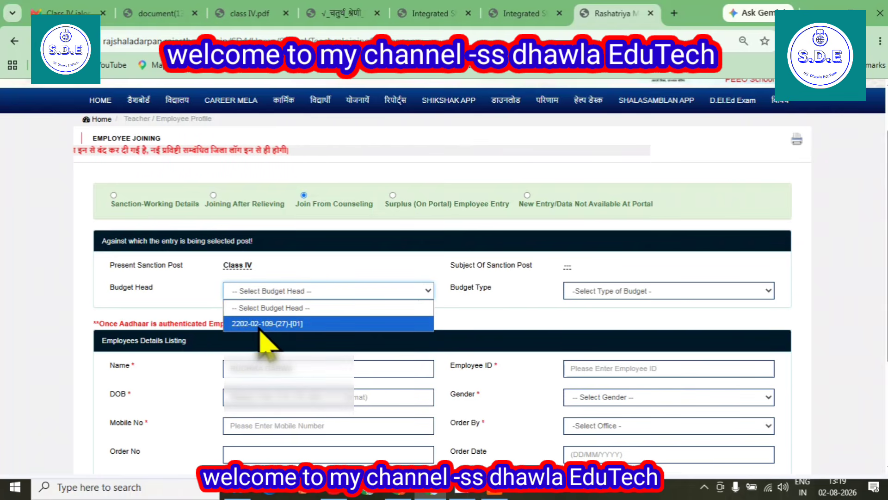
{"action": "left_click", "coordinate": [297, 323]}
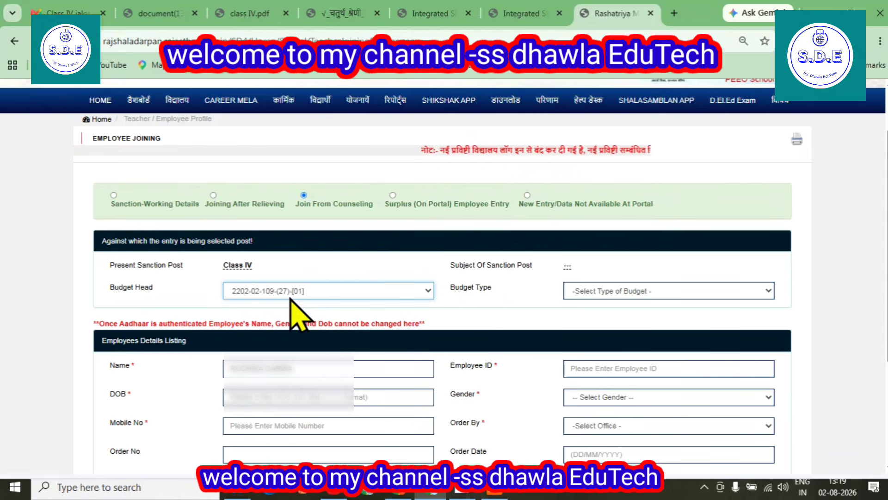
{"action": "left_click", "coordinate": [603, 290]}
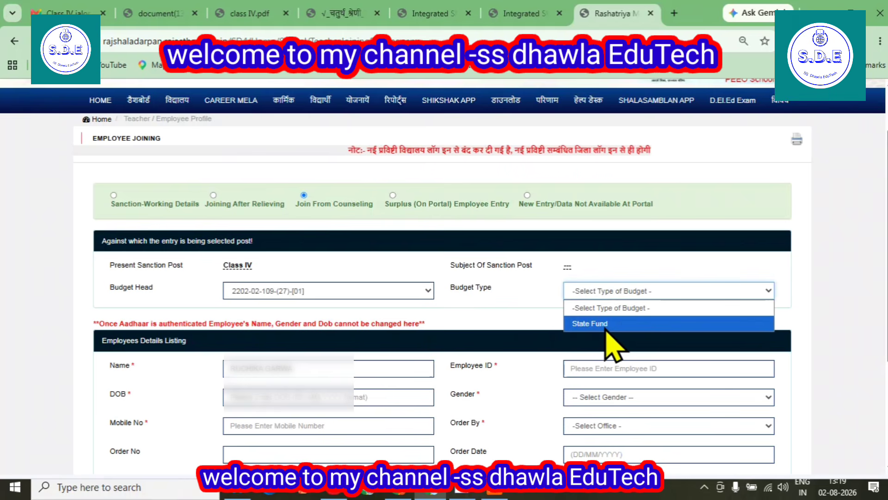
{"action": "left_click", "coordinate": [603, 321]}
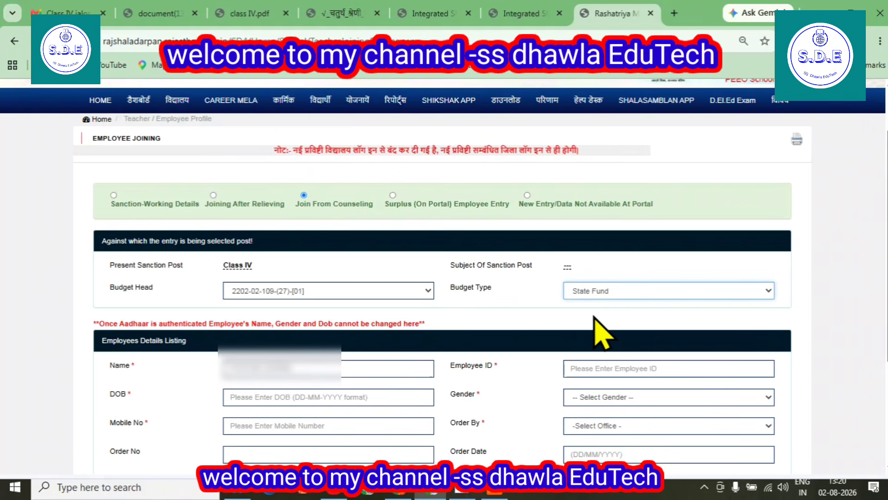
{"action": "left_click", "coordinate": [610, 289]}
{"action": "left_click", "coordinate": [617, 324]}
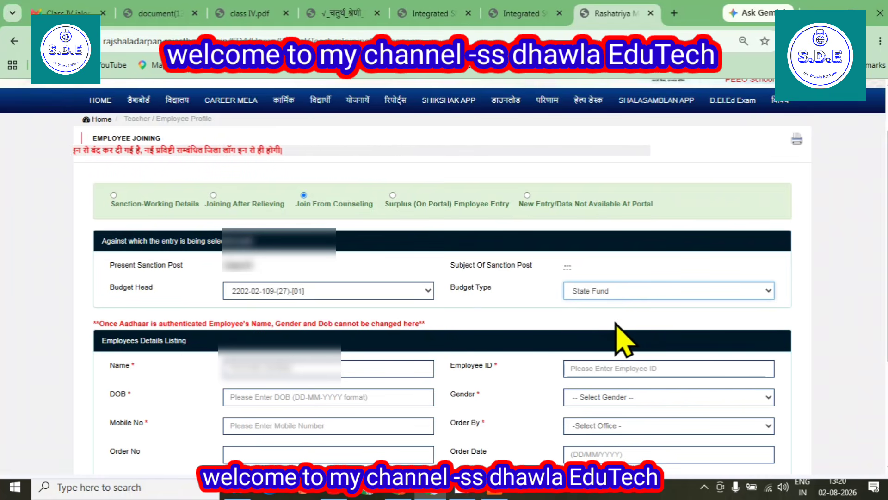
Step: Examine the employee details section and its Employee ID field without entering a value
{"action": "scroll", "coordinate": [460, 292], "scroll_direction": "down", "scroll_amount": 1}
{"action": "scroll", "coordinate": [454, 293], "scroll_direction": "down", "scroll_amount": 1}
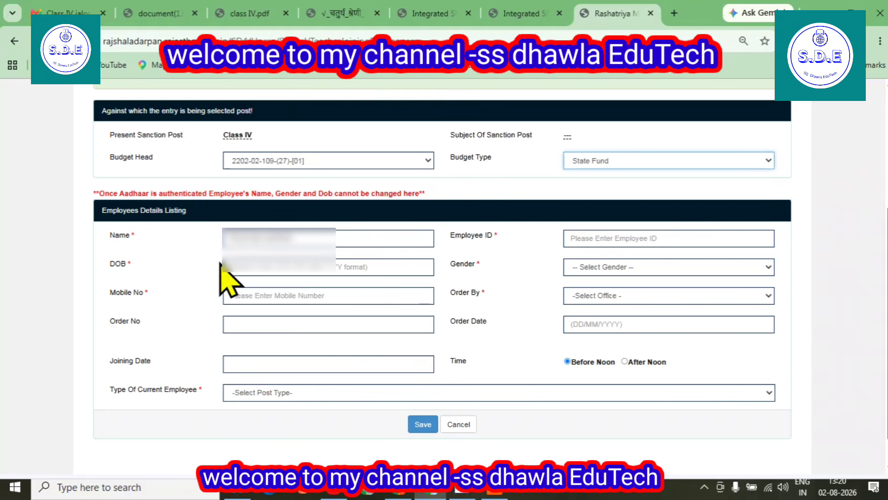
{"action": "left_click", "coordinate": [596, 239]}
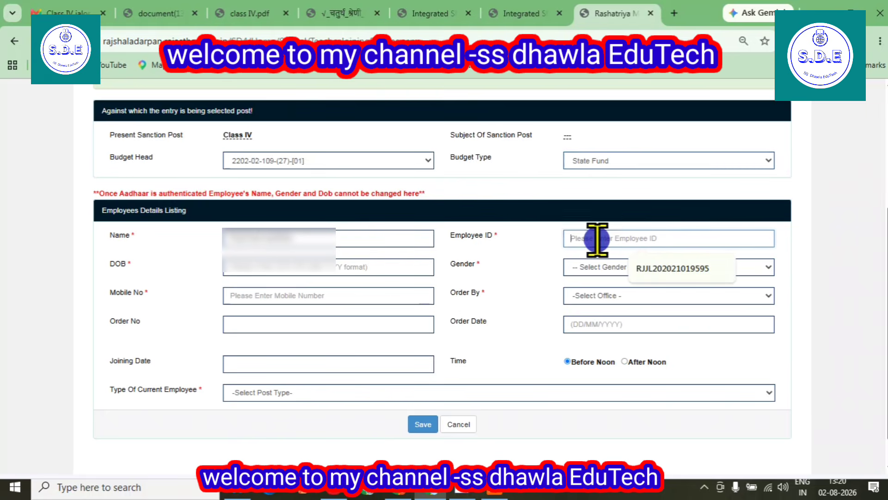
{"action": "left_click", "coordinate": [456, 246]}
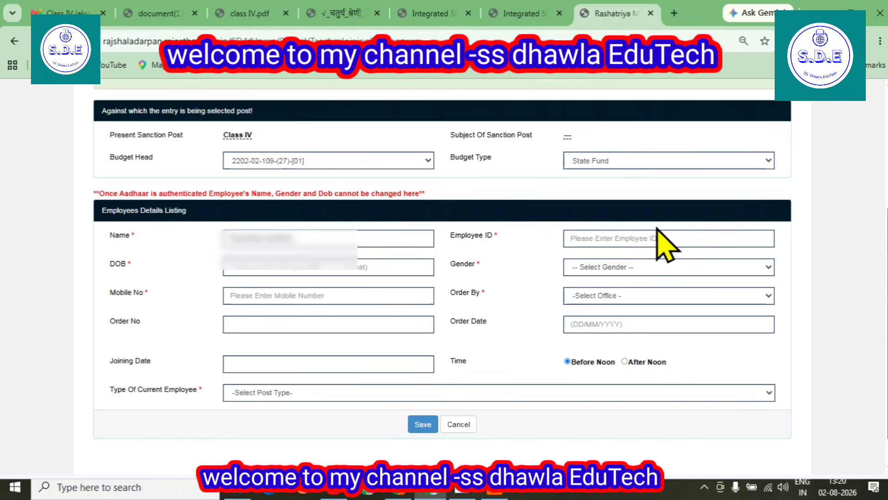
Step: Fill in the employee's date of birth by choosing its year and day in the date picker
{"action": "left_click", "coordinate": [272, 266]}
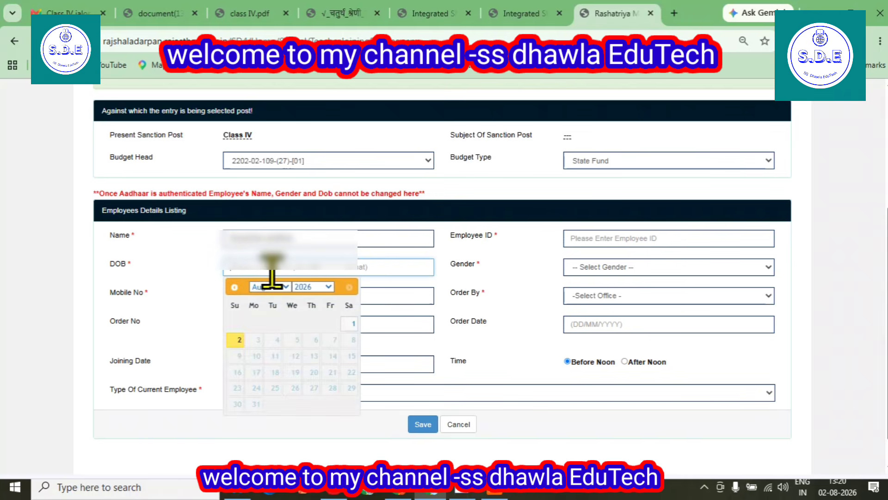
{"action": "left_click", "coordinate": [239, 341]}
{"action": "left_click", "coordinate": [282, 271]}
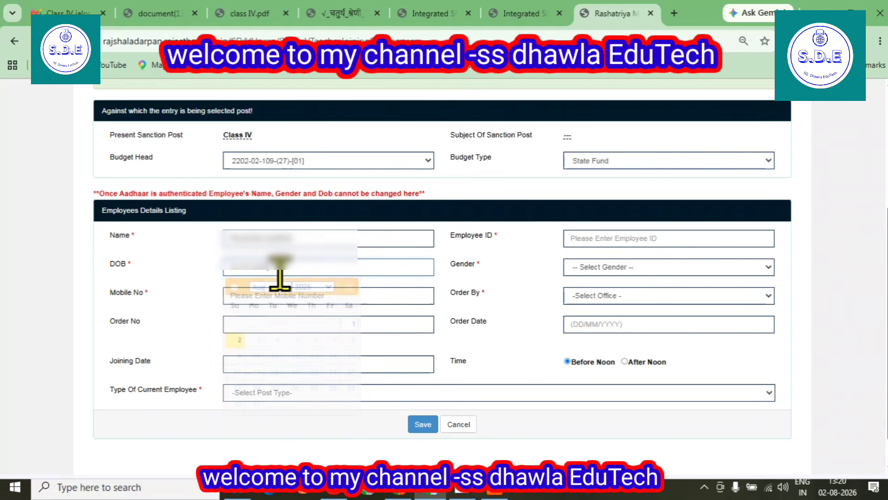
{"action": "left_click", "coordinate": [316, 286]}
{"action": "scroll", "coordinate": [324, 86], "scroll_direction": "up", "scroll_amount": 5}
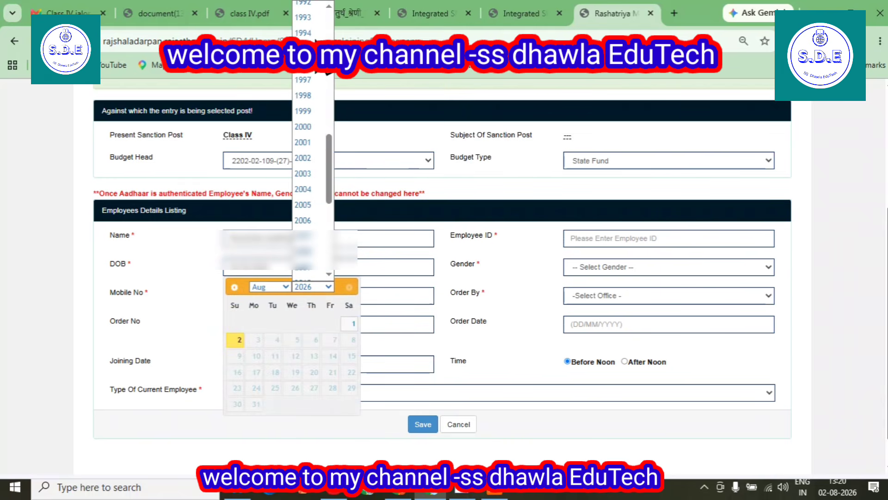
{"action": "left_click", "coordinate": [306, 142]}
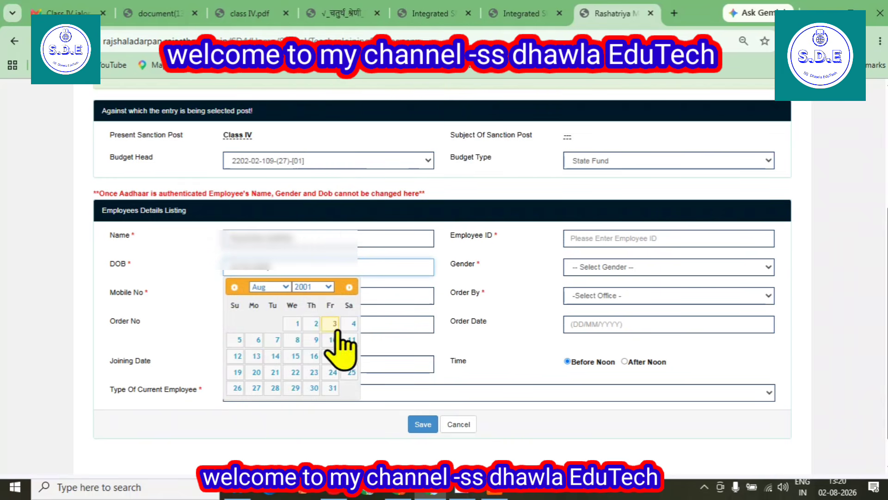
{"action": "left_click", "coordinate": [295, 323]}
Step: Set the employee's gender to Male and enter the mobile number
{"action": "left_click", "coordinate": [587, 268]}
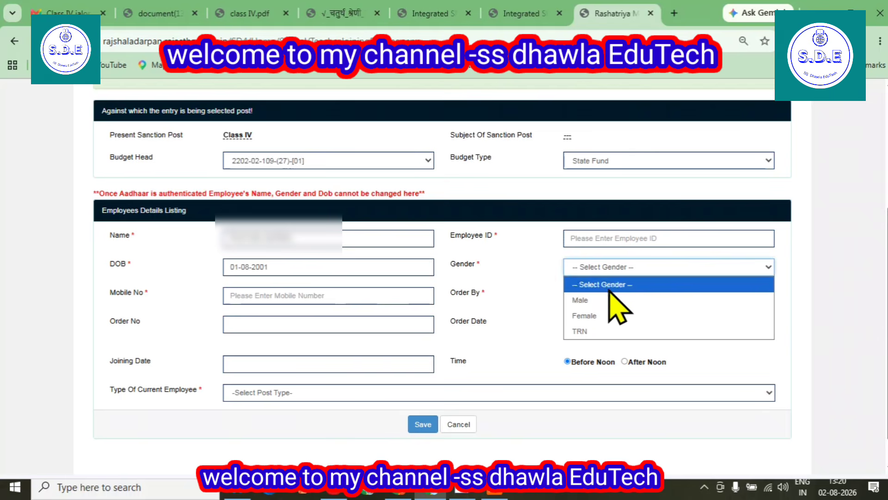
{"action": "left_click", "coordinate": [601, 301]}
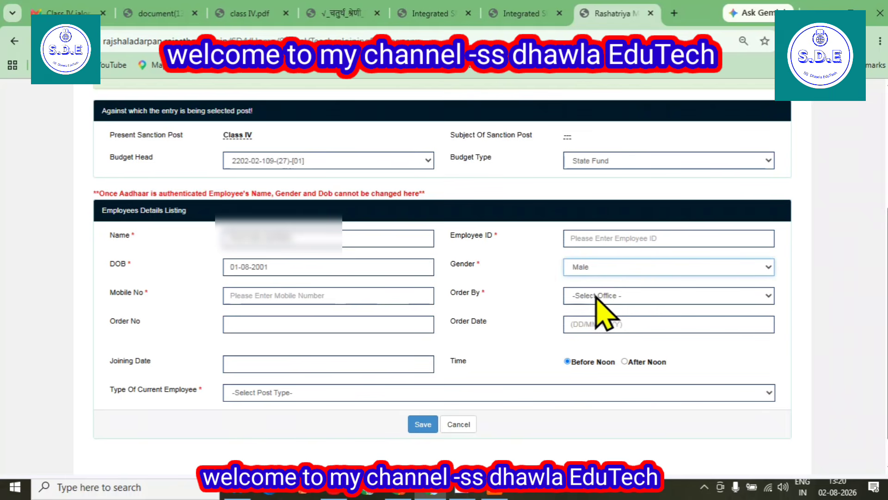
{"action": "left_click", "coordinate": [295, 288]}
{"action": "type", "text": "1233"}
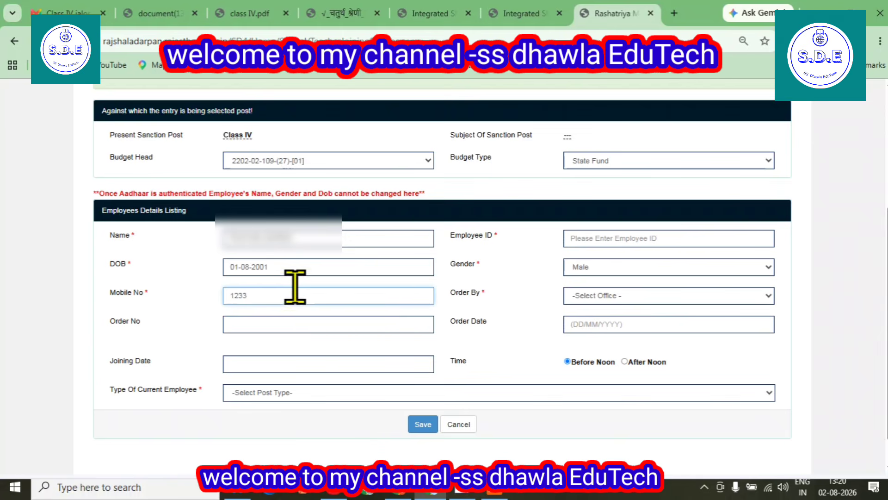
Step: Set Order By to ज़िला शिक्षा अधिकारी (मू.) (मा. शि.) and fill in the order number
{"action": "left_click", "coordinate": [609, 297]}
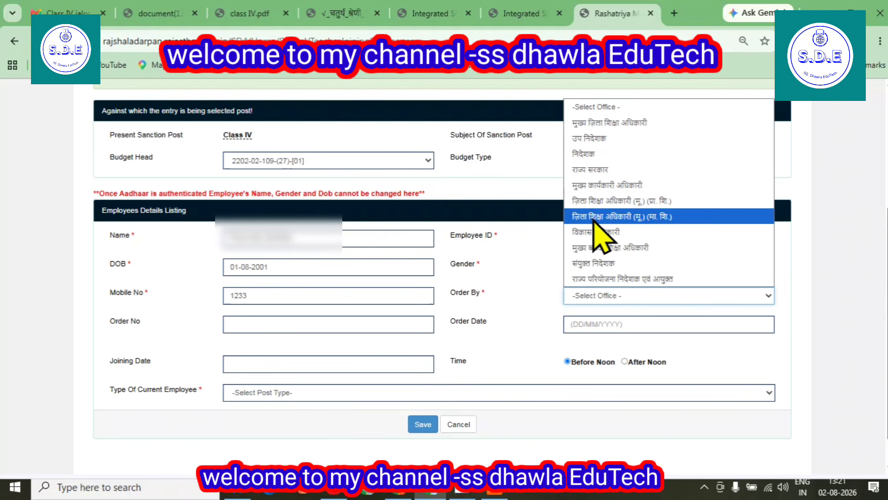
{"action": "left_click", "coordinate": [641, 217]}
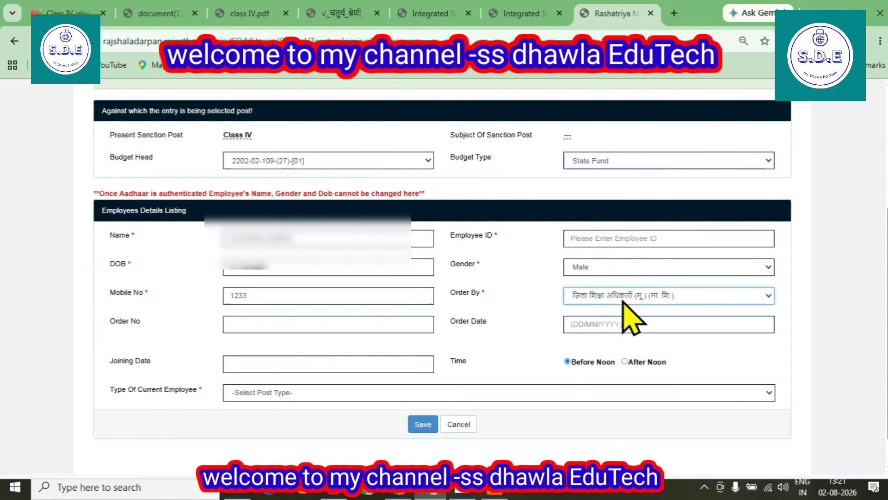
{"action": "left_click", "coordinate": [295, 324]}
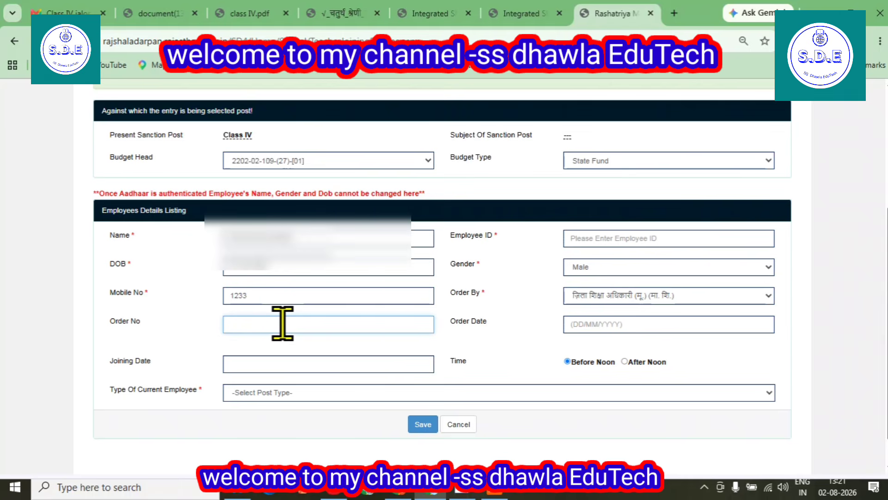
{"action": "type", "text": "1-07-2026"}
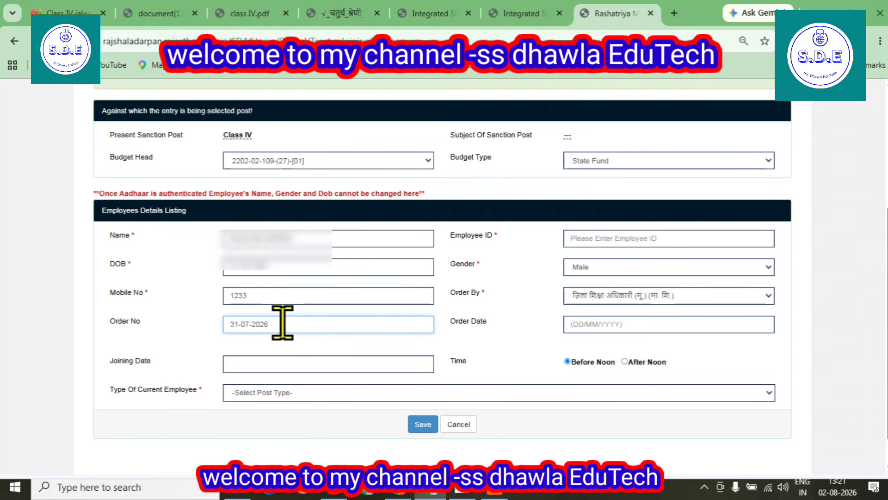
{"action": "left_click_drag", "start_coordinate": [297, 322], "coordinate": [221, 326]}
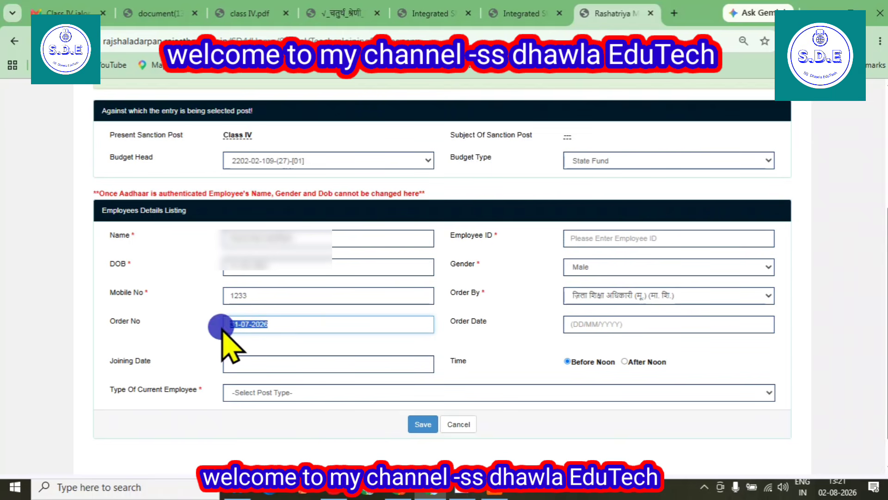
{"action": "type", "text": "12452"}
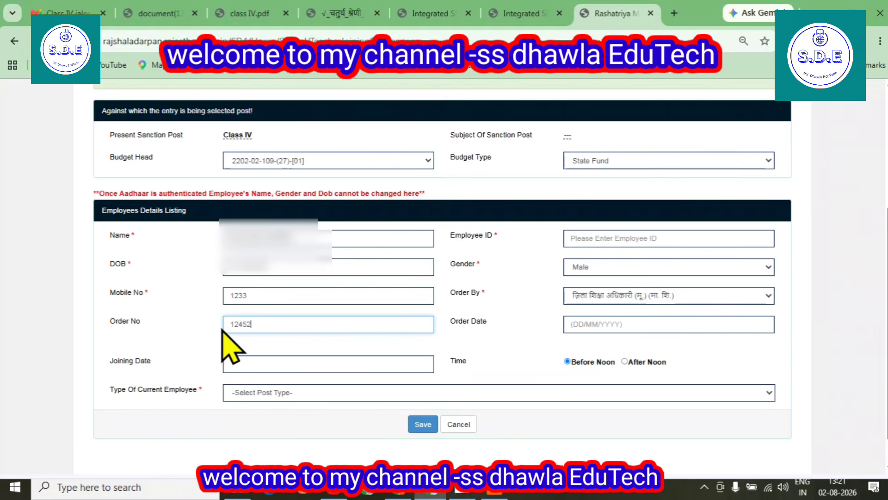
Step: Set the Order Date to 31-07-2026 in the employee details
{"action": "left_click", "coordinate": [592, 323]}
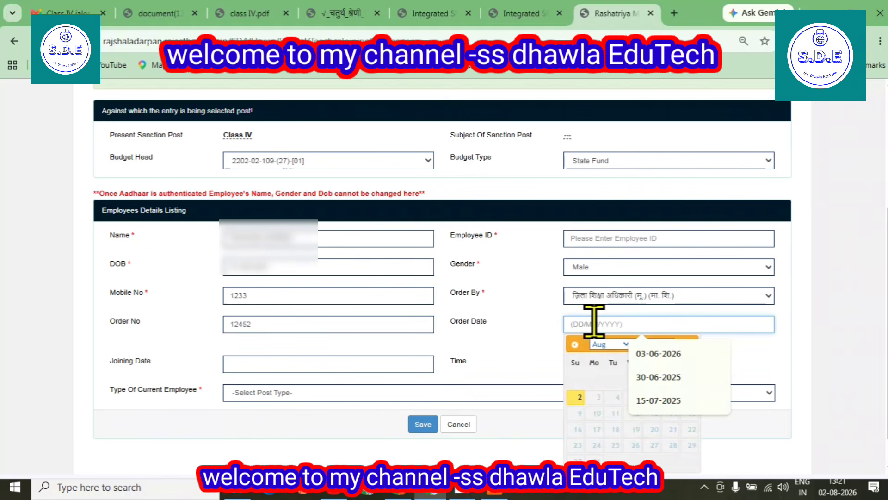
{"action": "left_click", "coordinate": [609, 345]}
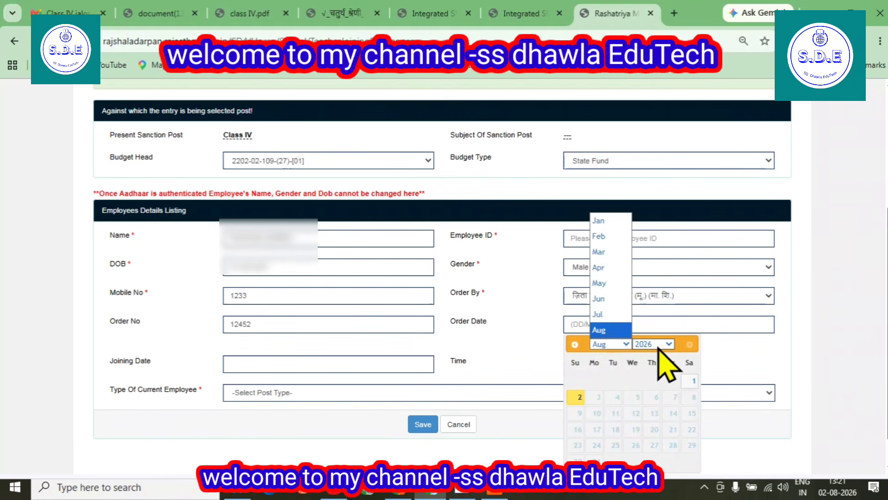
{"action": "left_click", "coordinate": [603, 346]}
{"action": "left_click", "coordinate": [611, 344]}
{"action": "left_click", "coordinate": [610, 319]}
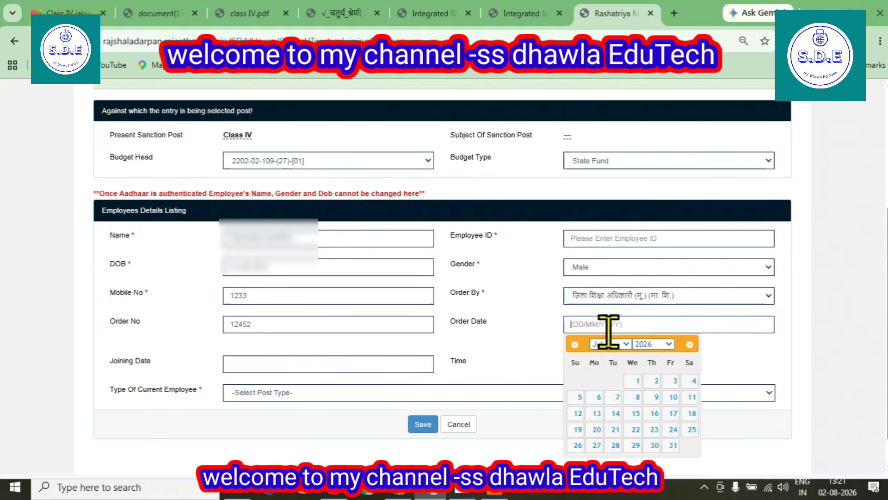
{"action": "left_click", "coordinate": [673, 445]}
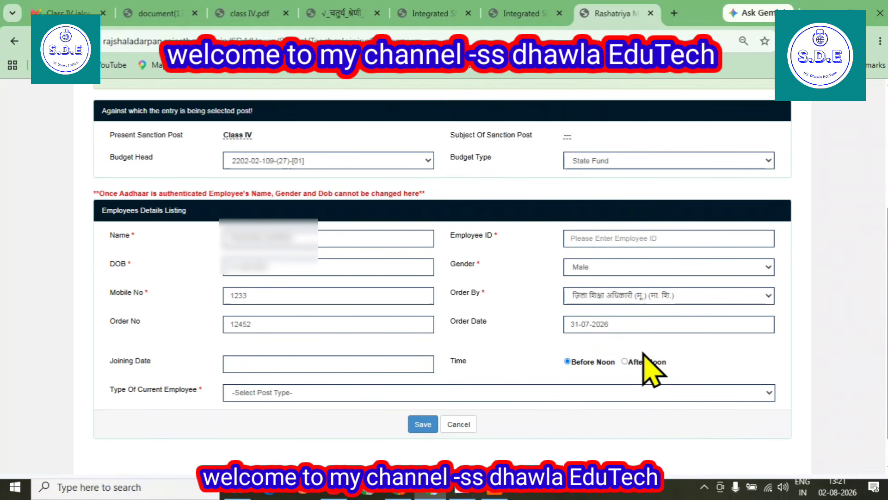
Step: Set the Joining Date to 02-08-2026 and clear the employee's Name field
{"action": "left_click", "coordinate": [253, 365]}
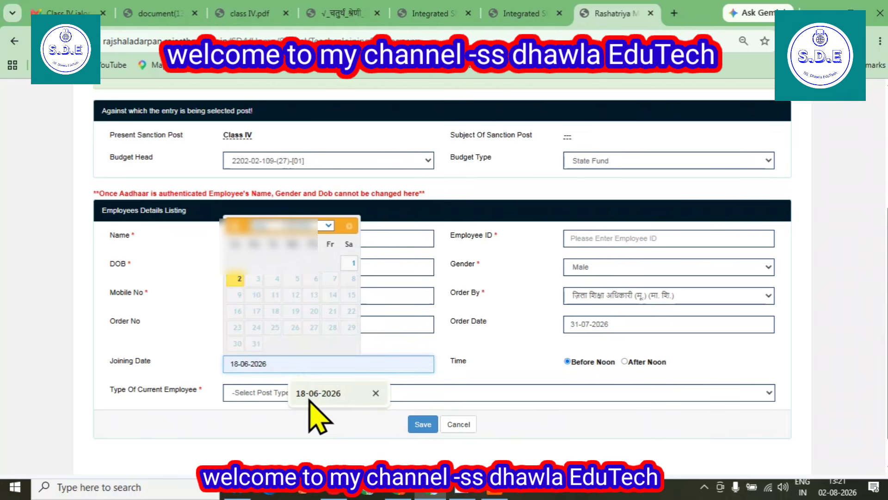
{"action": "left_click", "coordinate": [239, 279]}
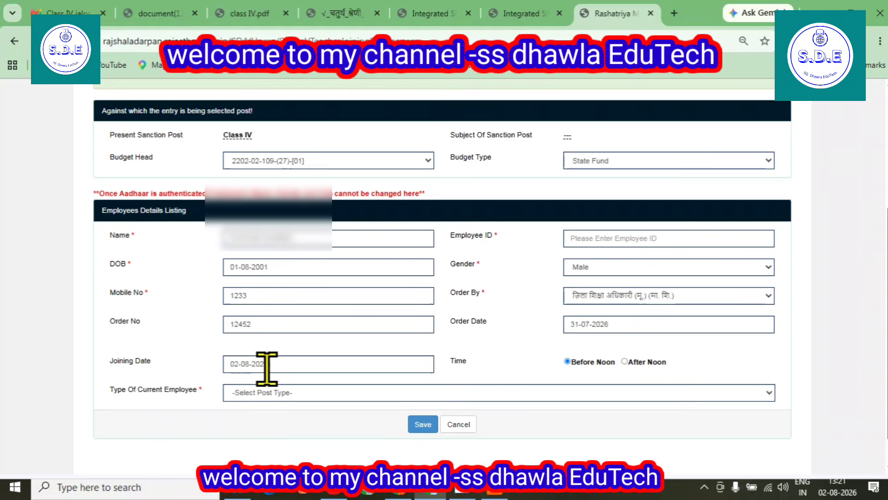
{"action": "scroll", "coordinate": [267, 369], "scroll_direction": "down", "scroll_amount": 1}
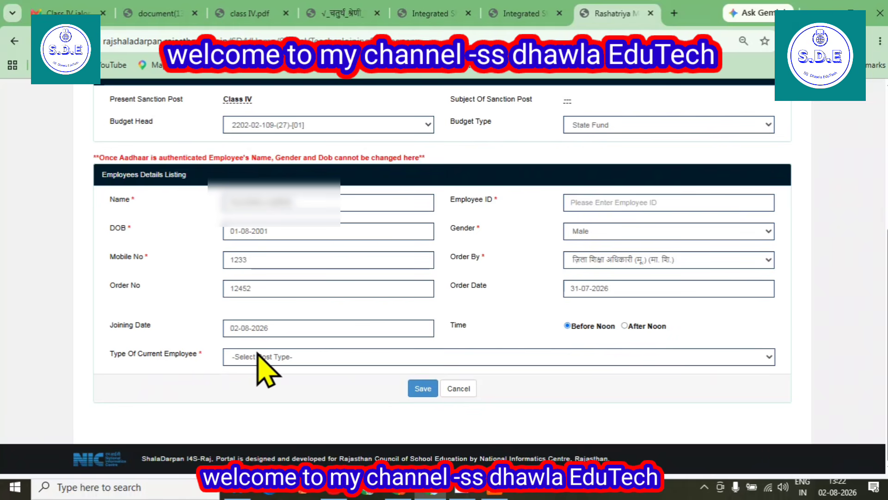
{"action": "double_click", "coordinate": [300, 202]}
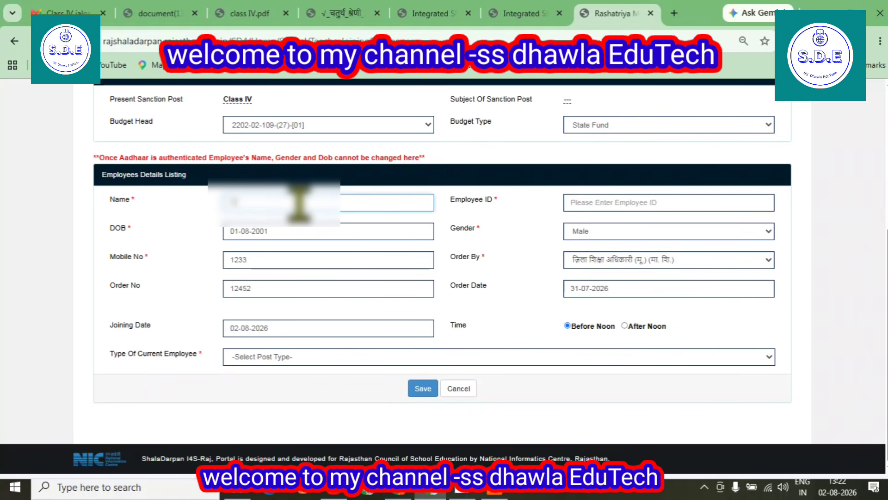
Step: Set the Type Of Current Employee to टेम्पररी/संविदा/अस्थाई and the Appointment Post to Class IV
{"action": "left_click", "coordinate": [272, 357]}
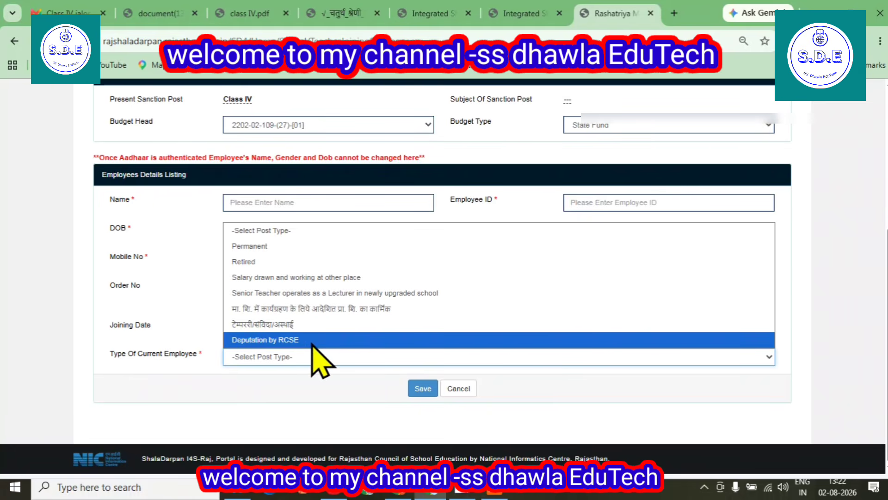
{"action": "left_click", "coordinate": [286, 323]}
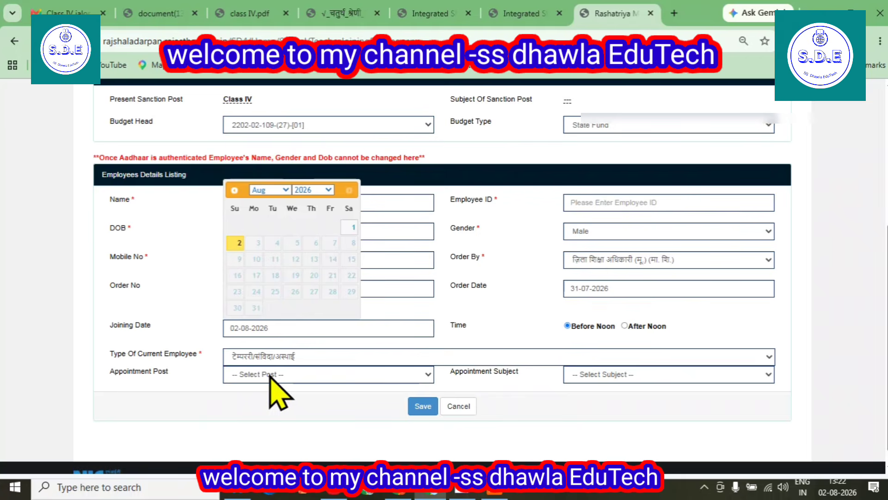
{"action": "scroll", "coordinate": [272, 376], "scroll_direction": "down", "scroll_amount": 1}
{"action": "left_click", "coordinate": [311, 380]}
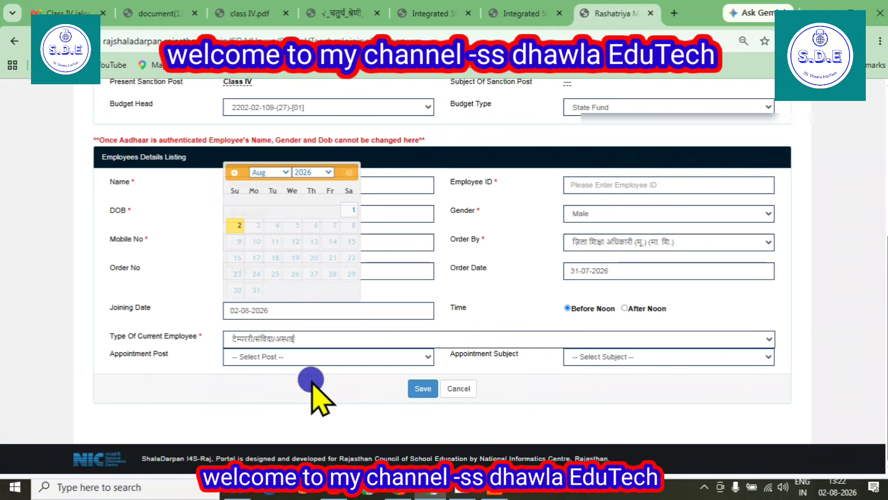
{"action": "left_click", "coordinate": [260, 359]}
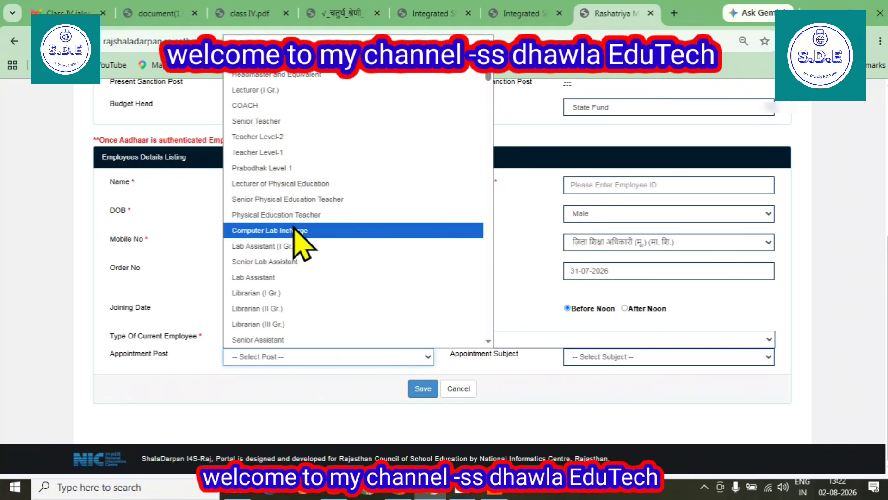
{"action": "scroll", "coordinate": [296, 252], "scroll_direction": "down", "scroll_amount": 3}
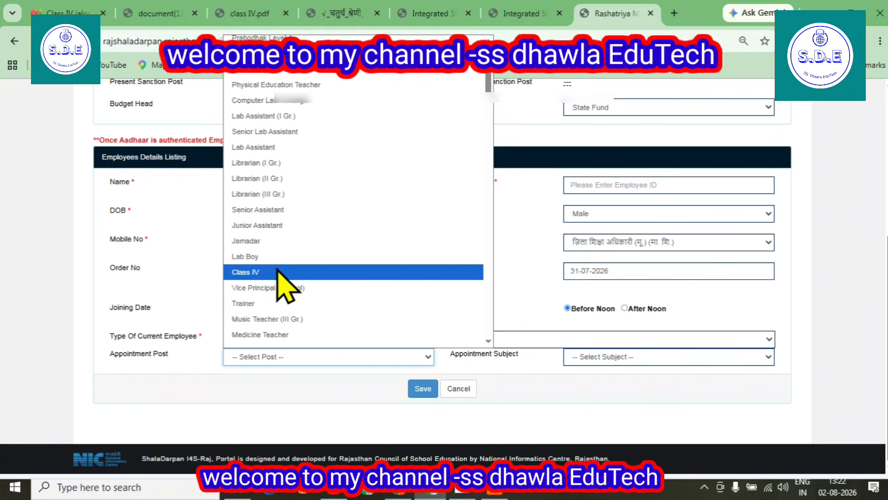
{"action": "left_click", "coordinate": [256, 272]}
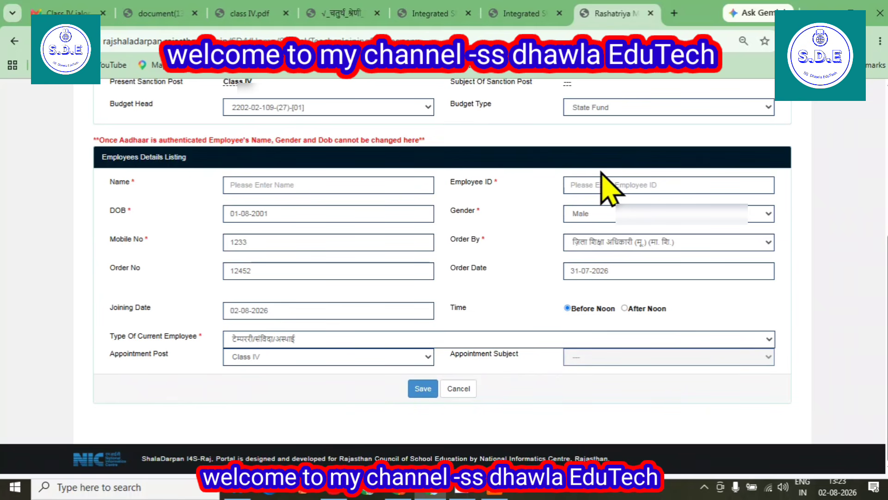
Step: Enter a placeholder employee ID of letters followed by digits in the Employee ID field
{"action": "left_click", "coordinate": [593, 185]}
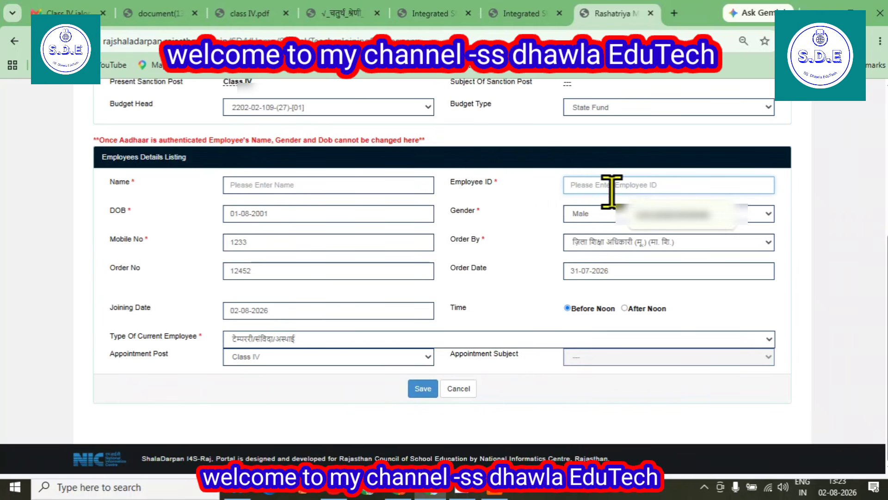
{"action": "type", "text": "AAA"}
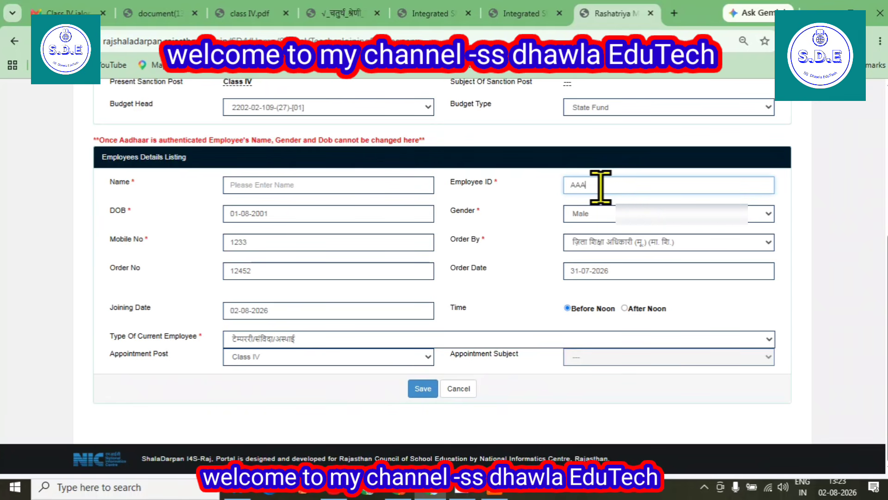
{"action": "type", "text": "A999999999999"}
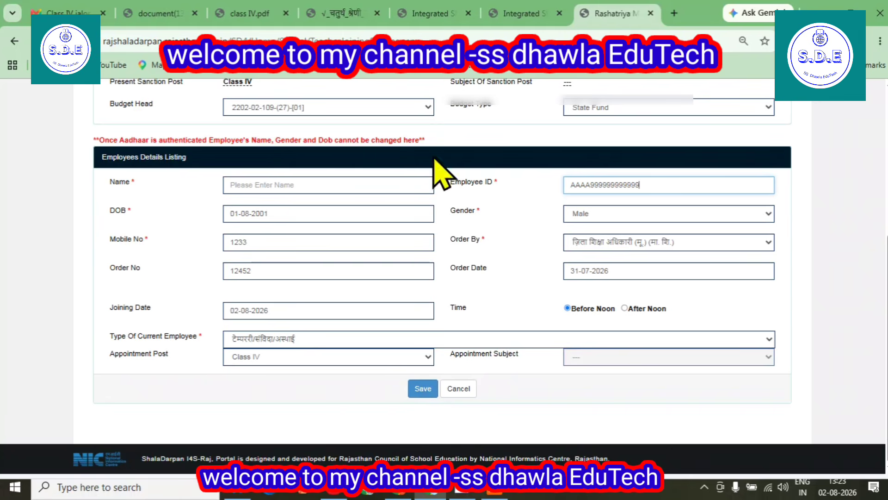
Step: Review the appointment order in class IV.pdf, including its signing authority and copy list, and return to the joining form
{"action": "left_click", "coordinate": [259, 14]}
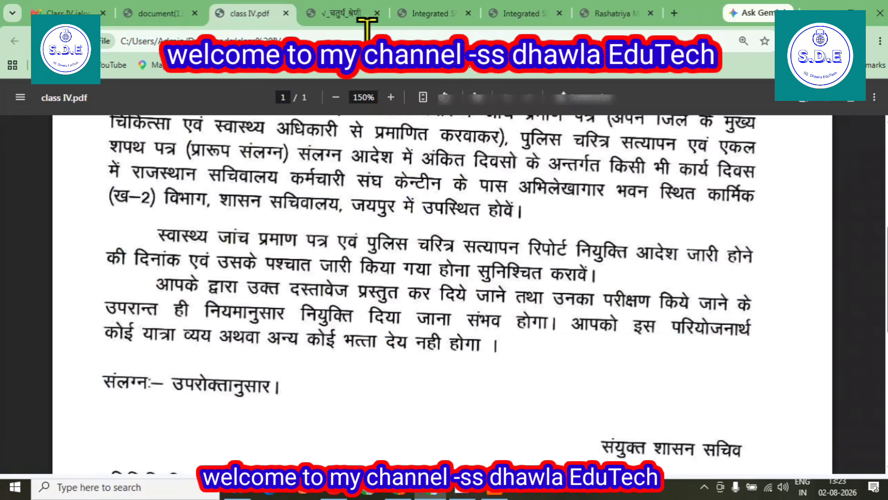
{"action": "scroll", "coordinate": [383, 333], "scroll_direction": "up", "scroll_amount": 1}
{"action": "scroll", "coordinate": [370, 333], "scroll_direction": "down", "scroll_amount": 2}
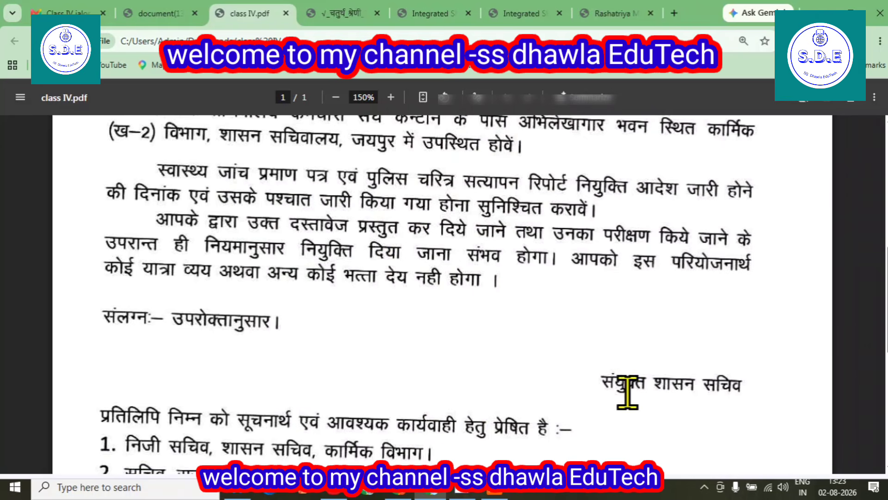
{"action": "scroll", "coordinate": [740, 421], "scroll_direction": "up", "scroll_amount": 5}
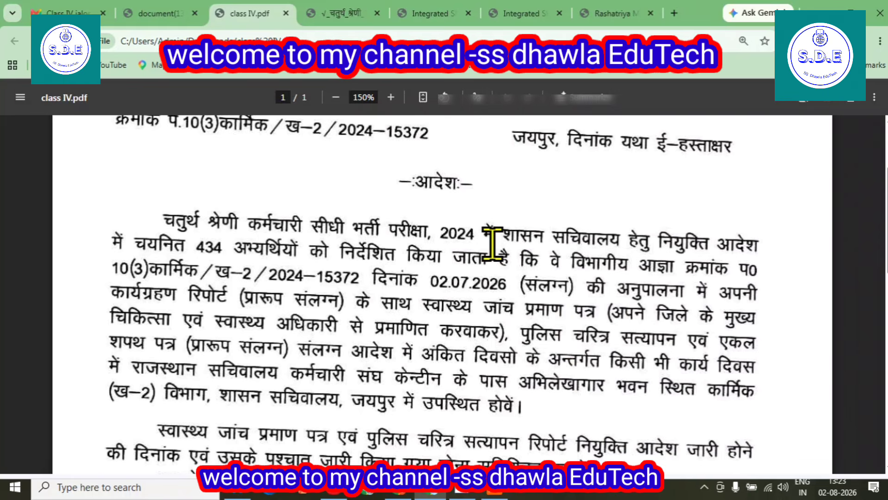
{"action": "scroll", "coordinate": [494, 243], "scroll_direction": "down", "scroll_amount": 7}
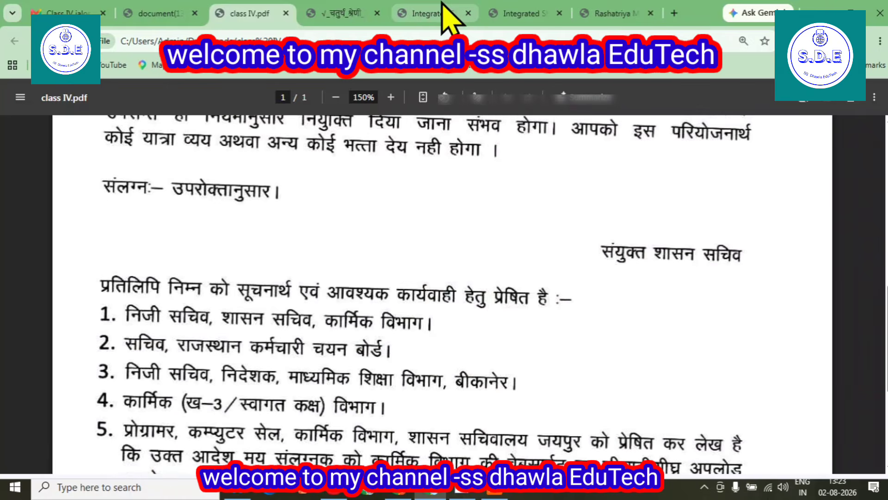
{"action": "mouse_move", "coordinate": [305, 12]}
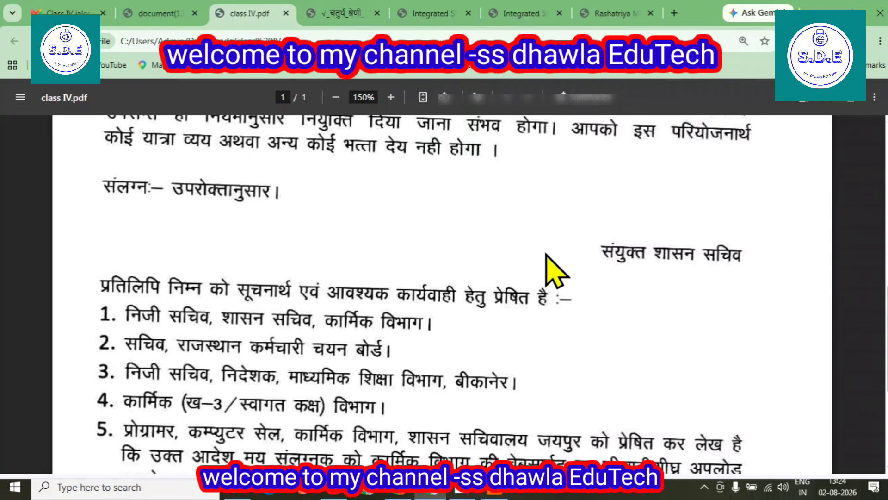
{"action": "left_click", "coordinate": [618, 8]}
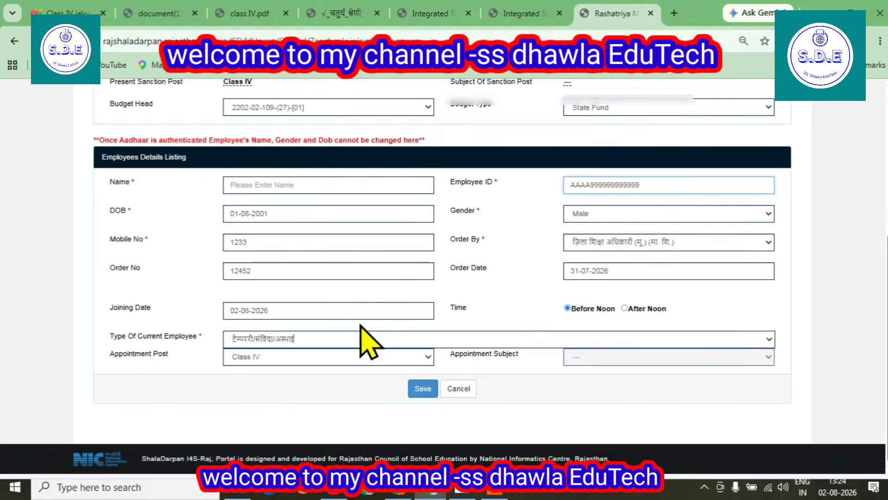